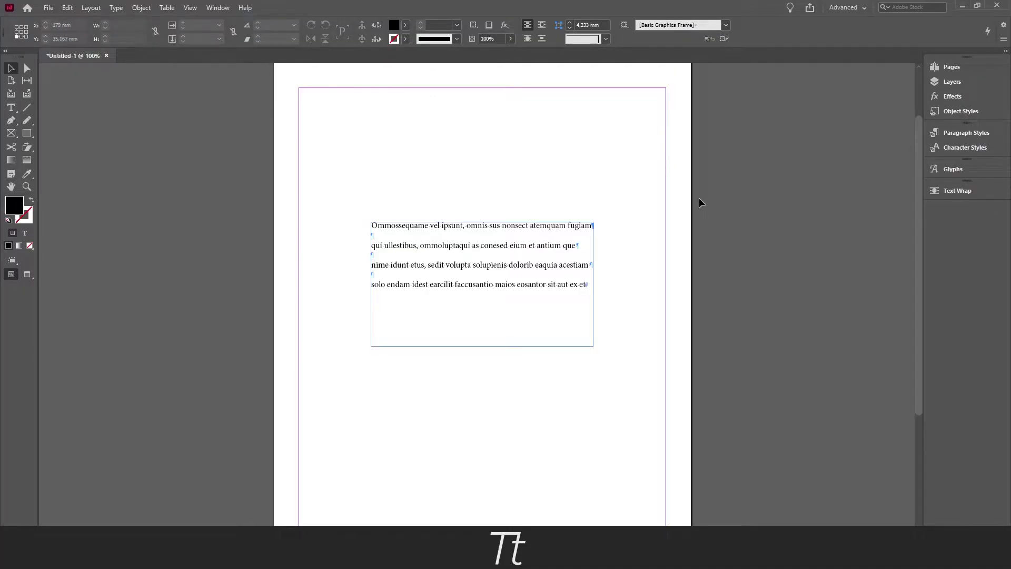
# - Insert a Roboto bullet glyph (U+2022) before 'Ommossequame' from the Glyphs panel, then select it
pyautogui.hotkey('ctrl', '=')
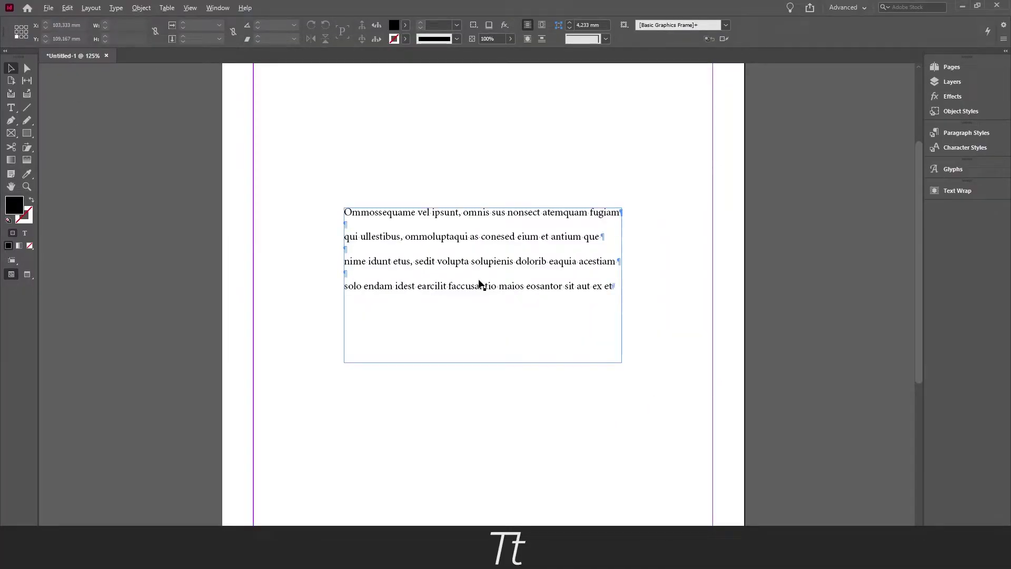
pyautogui.click(451, 232)
pyautogui.press('t')
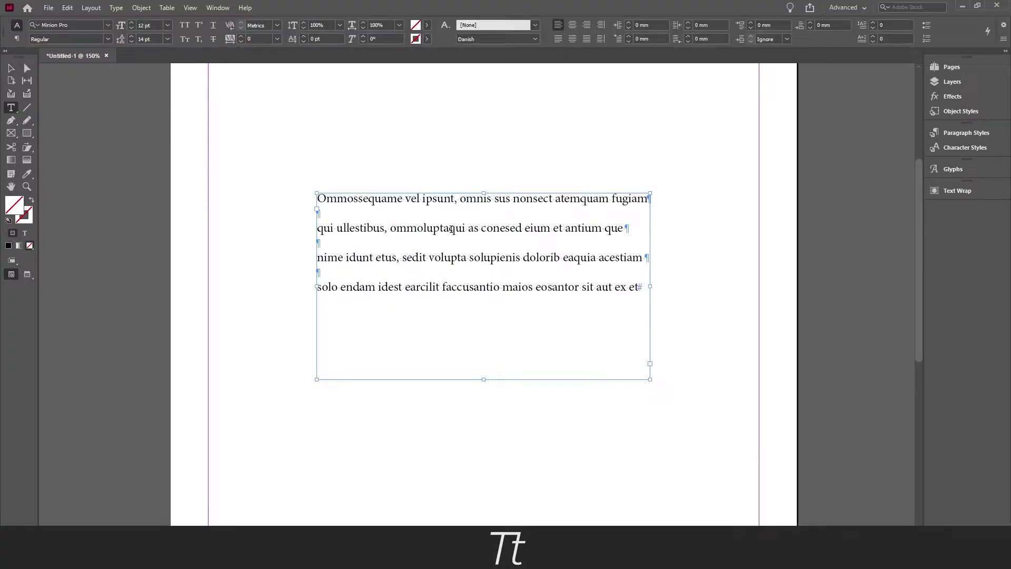
pyautogui.click(452, 287)
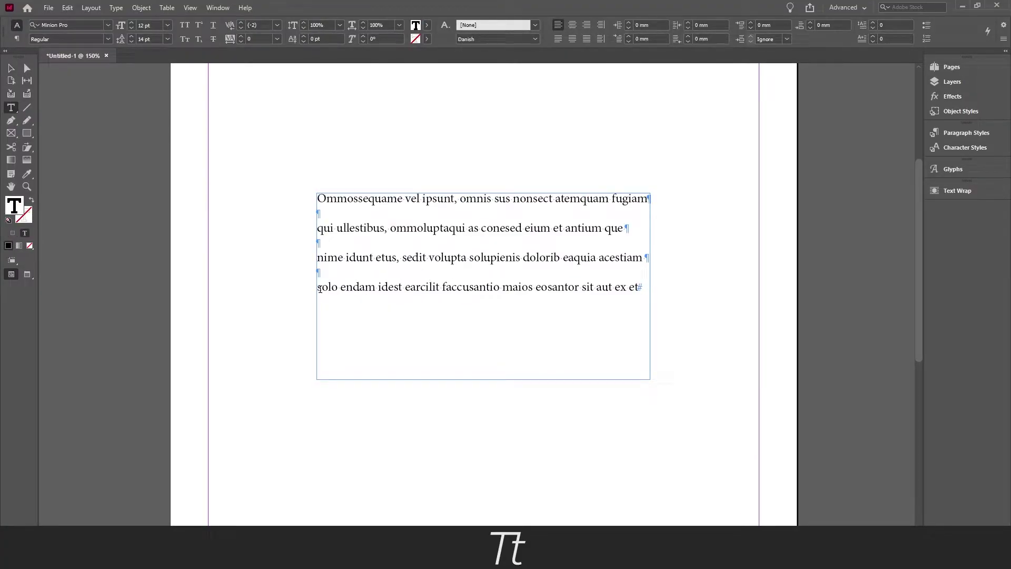
pyautogui.click(319, 199)
pyautogui.hotkey('ctrl', '=')
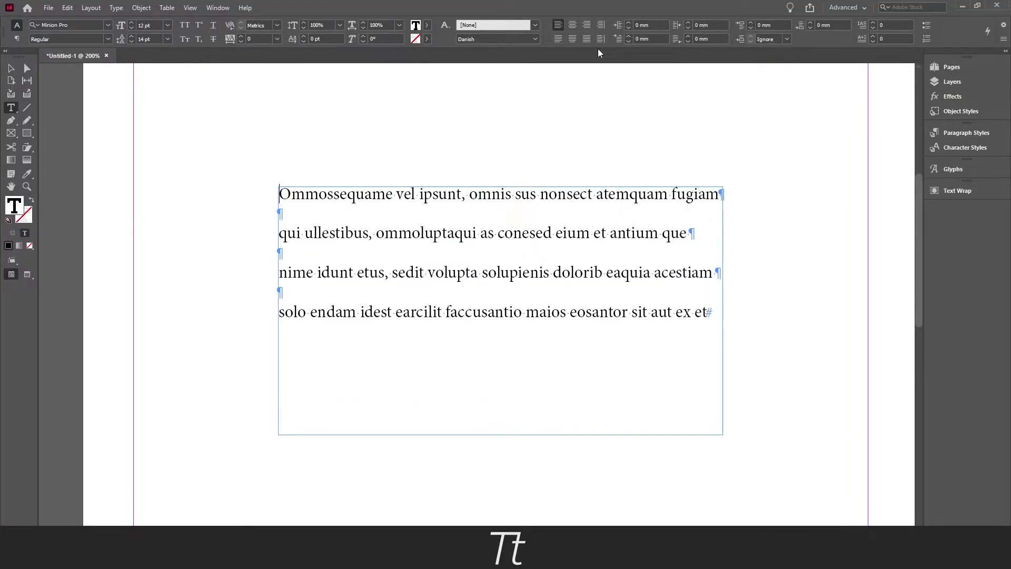
pyautogui.click(952, 171)
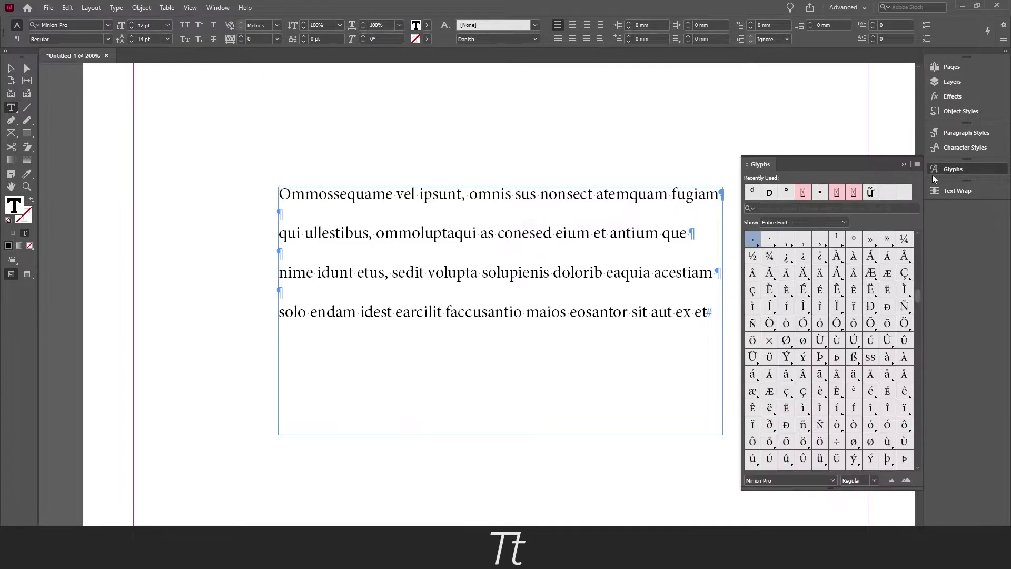
pyautogui.doubleClick(822, 193)
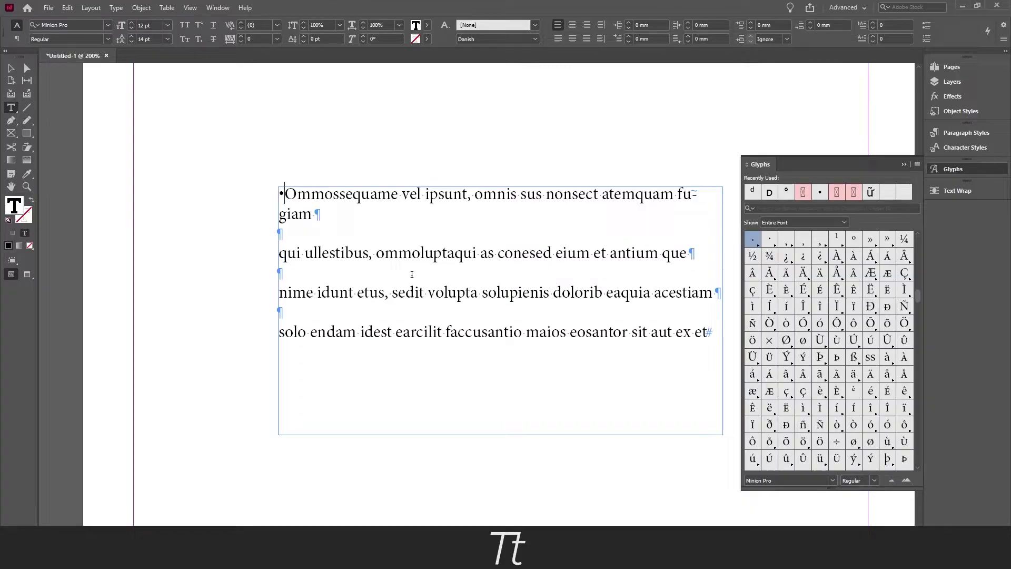
pyautogui.moveTo(280, 194); pyautogui.dragTo(285, 194)
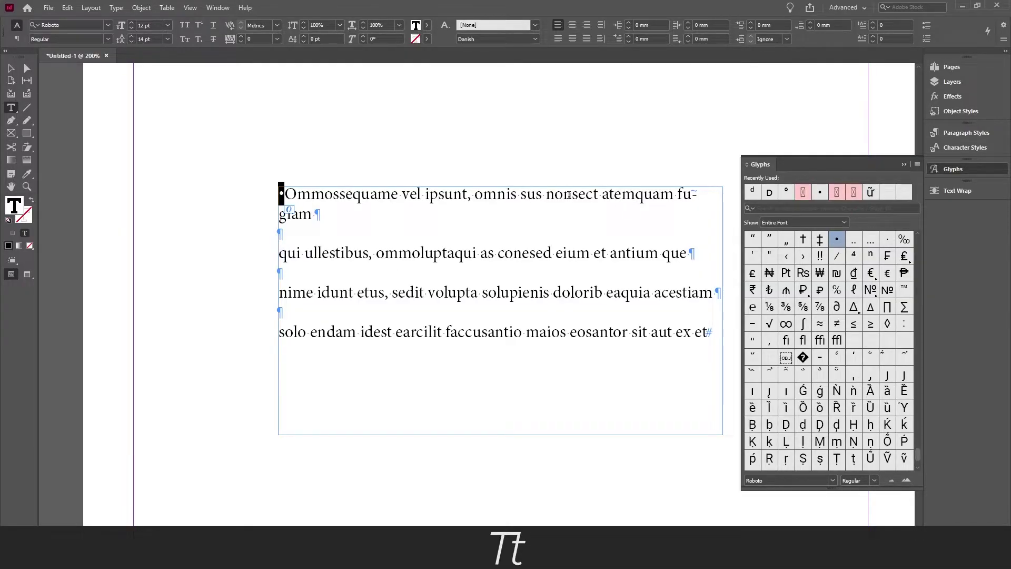
# - Delete the manually inserted bullet and select all the text in the frame
pyautogui.press('Delete')
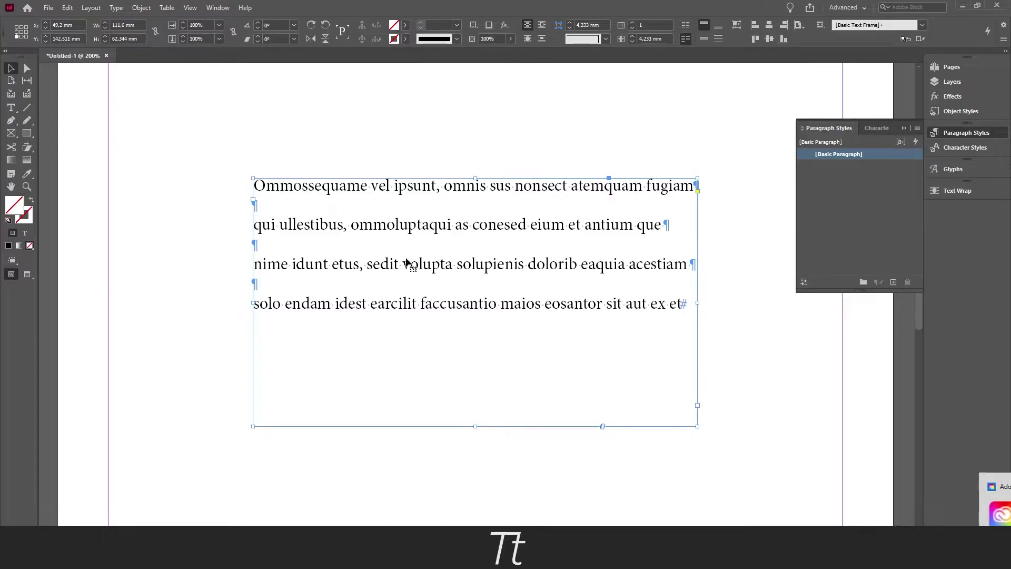
pyautogui.tripleClick(666, 301)
pyautogui.hotkey('ctrl', 'a')
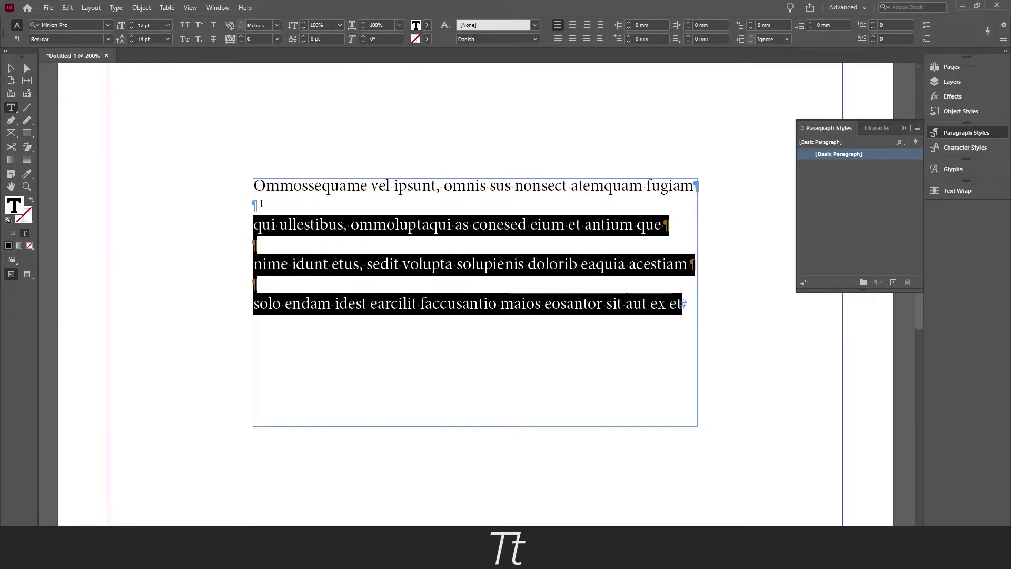
# - Set all the text to Arial Regular at 10 pt
pyautogui.click(107, 25)
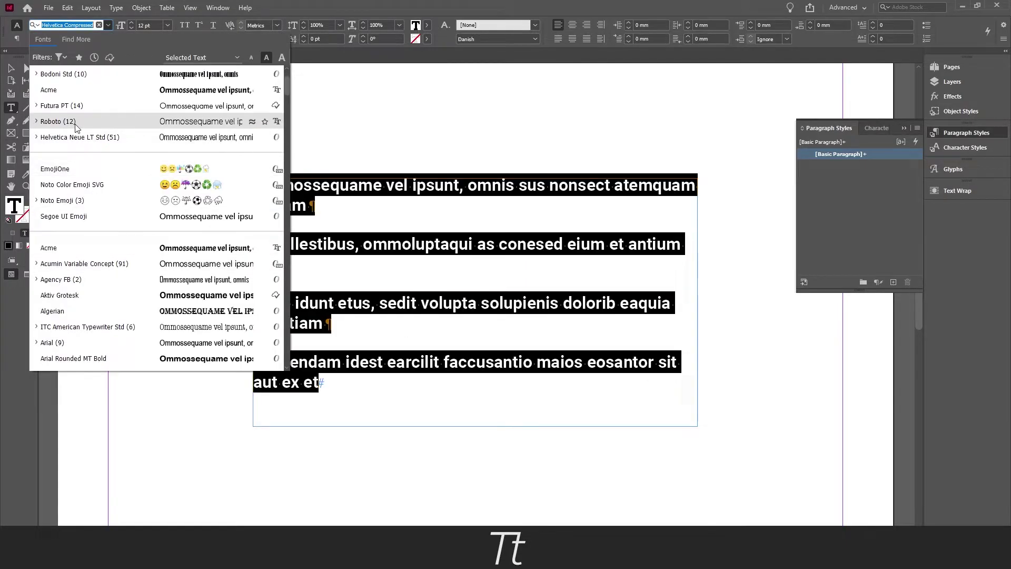
pyautogui.click(58, 343)
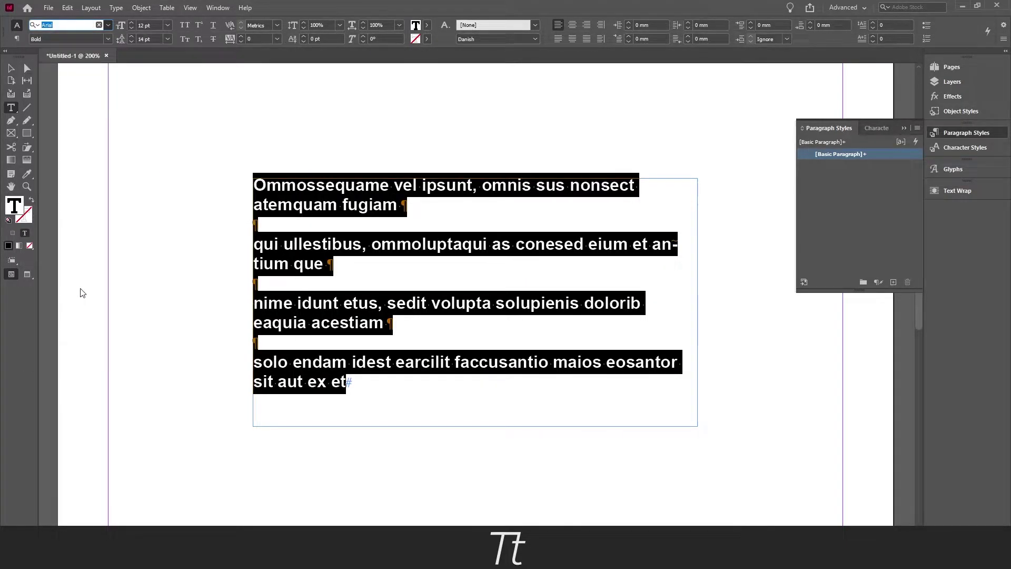
pyautogui.click(108, 38)
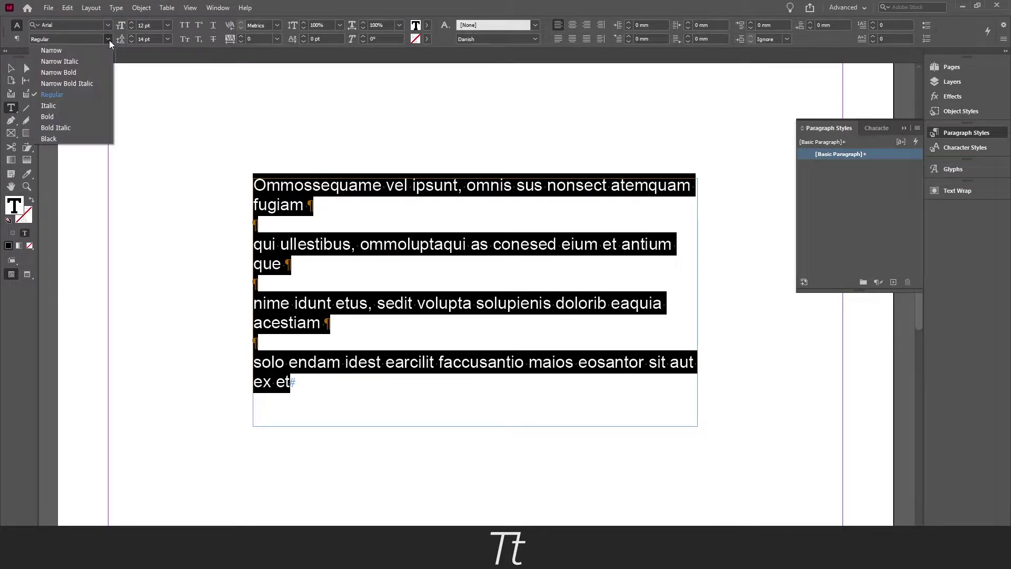
pyautogui.click(74, 100)
pyautogui.hotkey('ctrl', 'shift', ',')
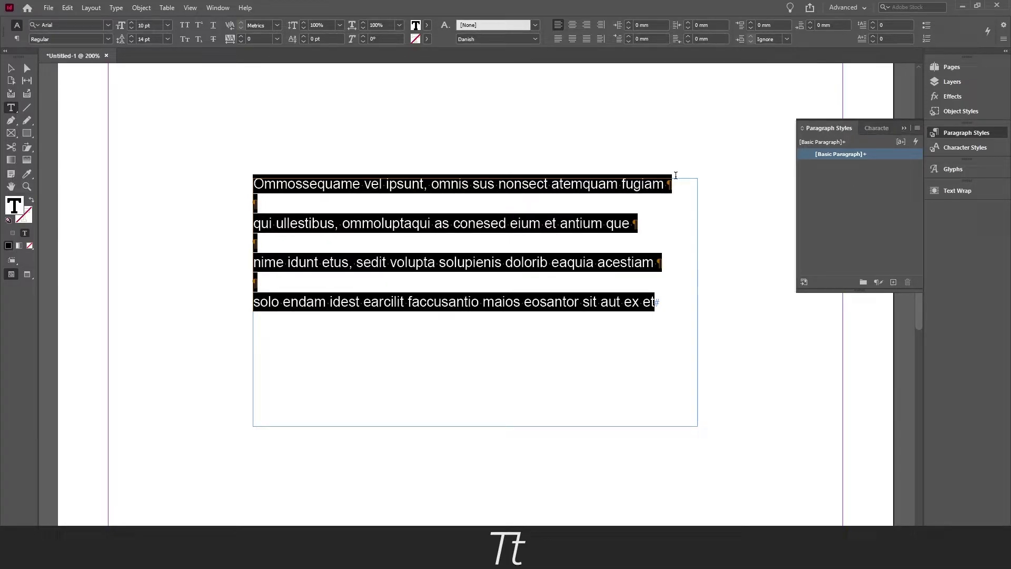
# - Create a new paragraph style named 'Bullet points' from the Paragraph Styles panel menu
pyautogui.click(918, 128)
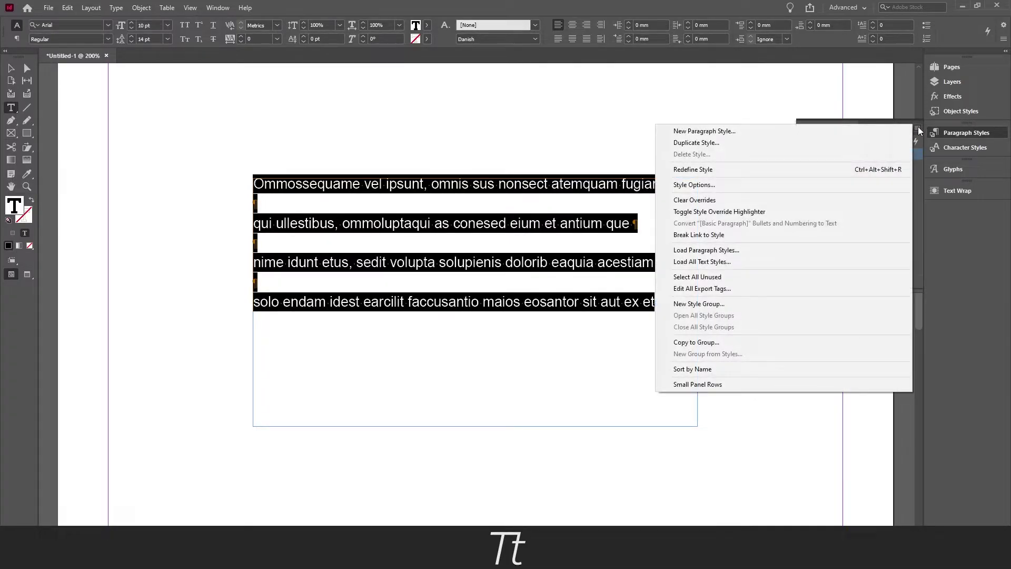
pyautogui.click(726, 131)
pyautogui.press('BackSpace')
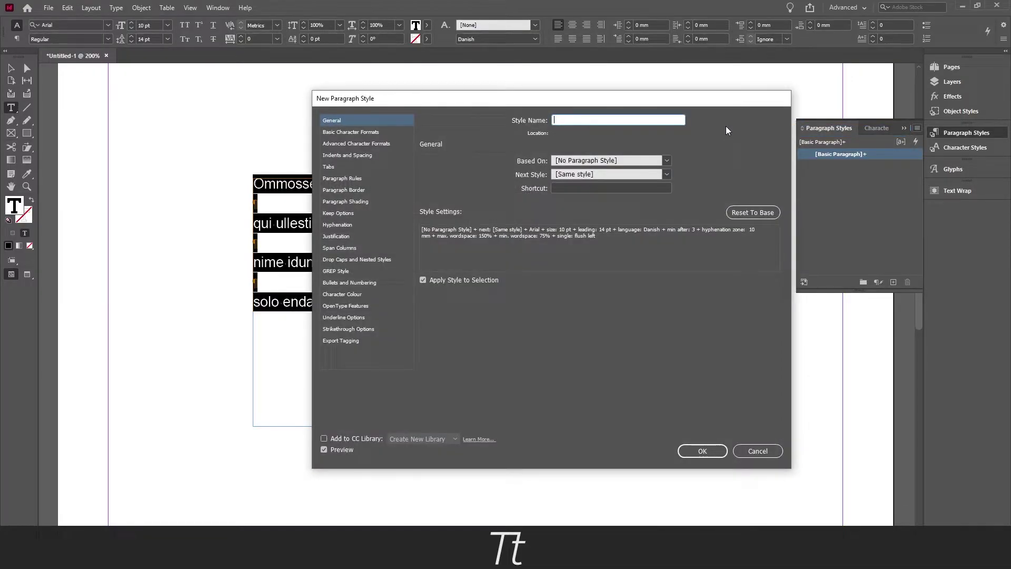
pyautogui.write('Bullet points')
pyautogui.click(703, 451)
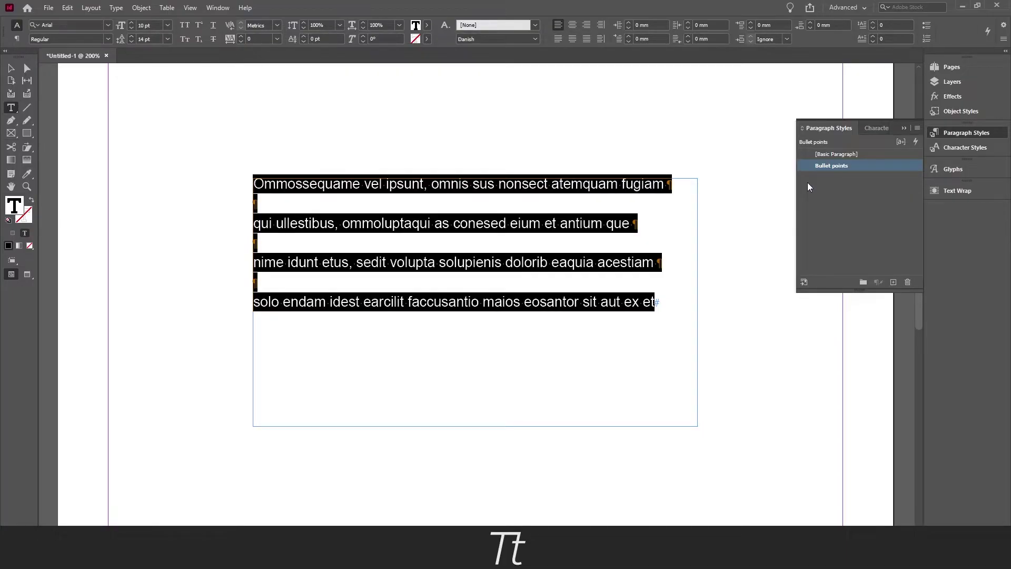
# - In the Bullet points style's Bullets and Numbering options, set List Type to Bullets
pyautogui.doubleClick(855, 166)
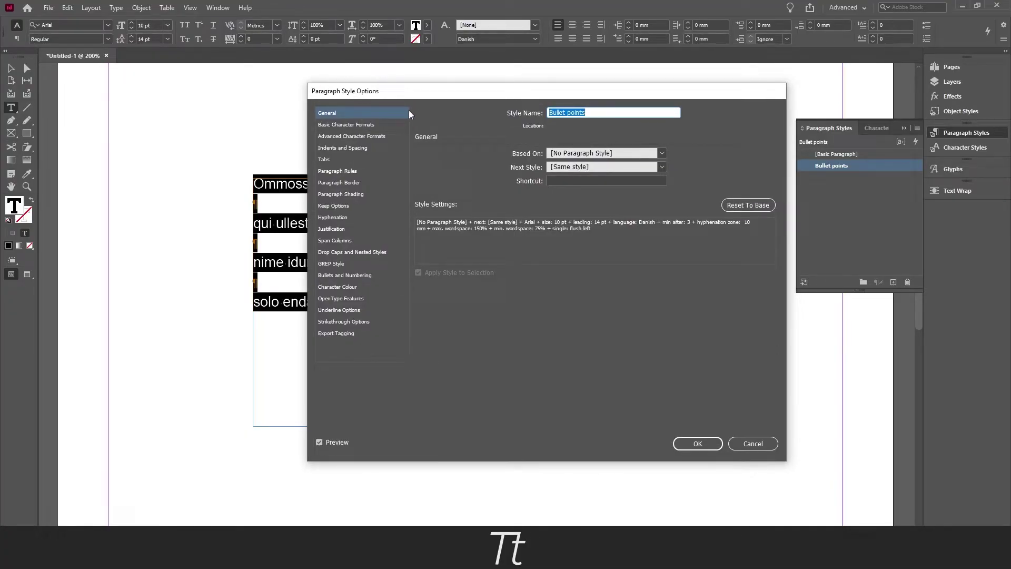
pyautogui.click(367, 124)
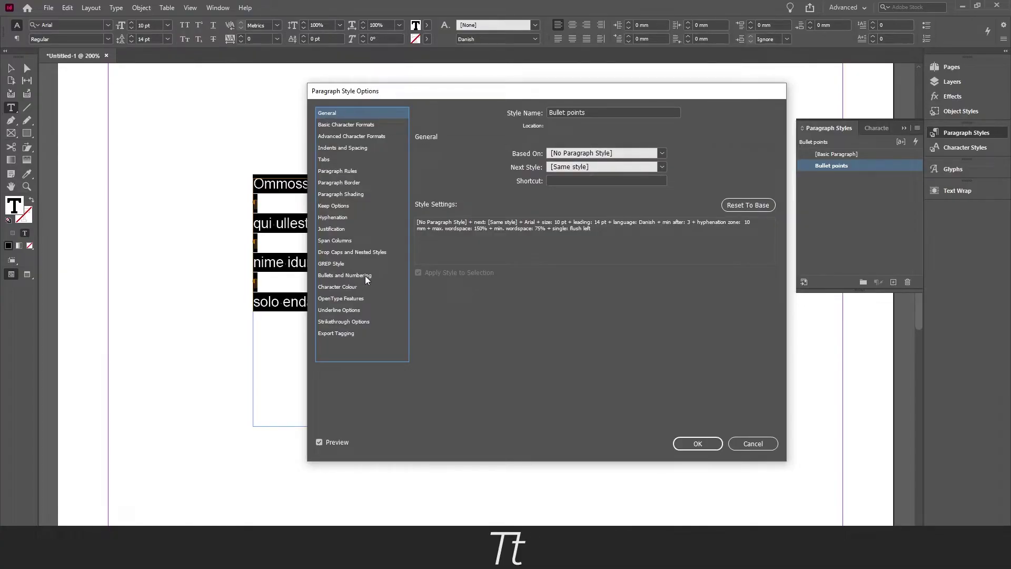
pyautogui.click(349, 275)
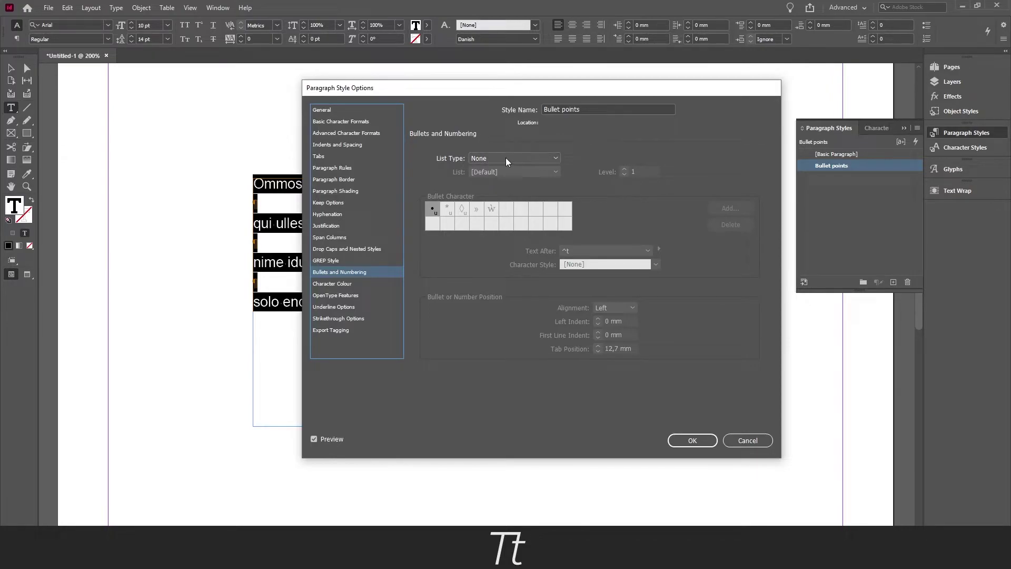
pyautogui.click(547, 157)
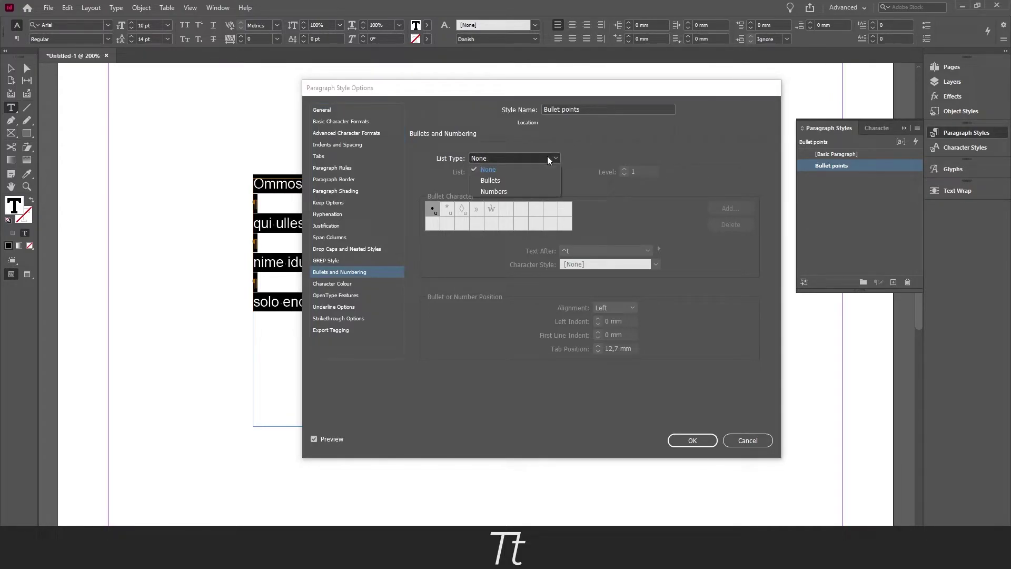
pyautogui.click(498, 181)
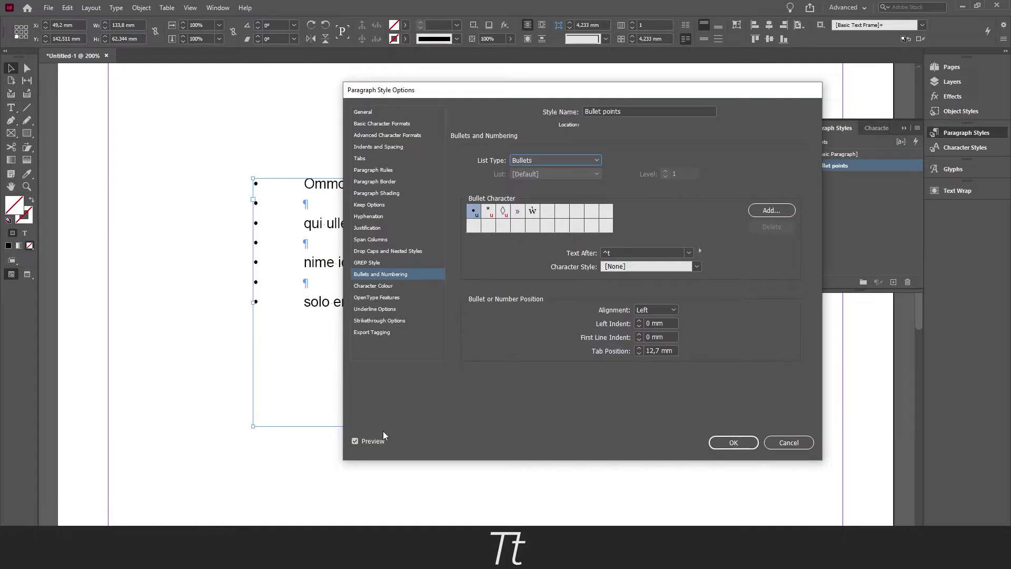
# - Set the bullet Tab Position to 3 mm
pyautogui.moveTo(401, 100); pyautogui.dragTo(563, 105)
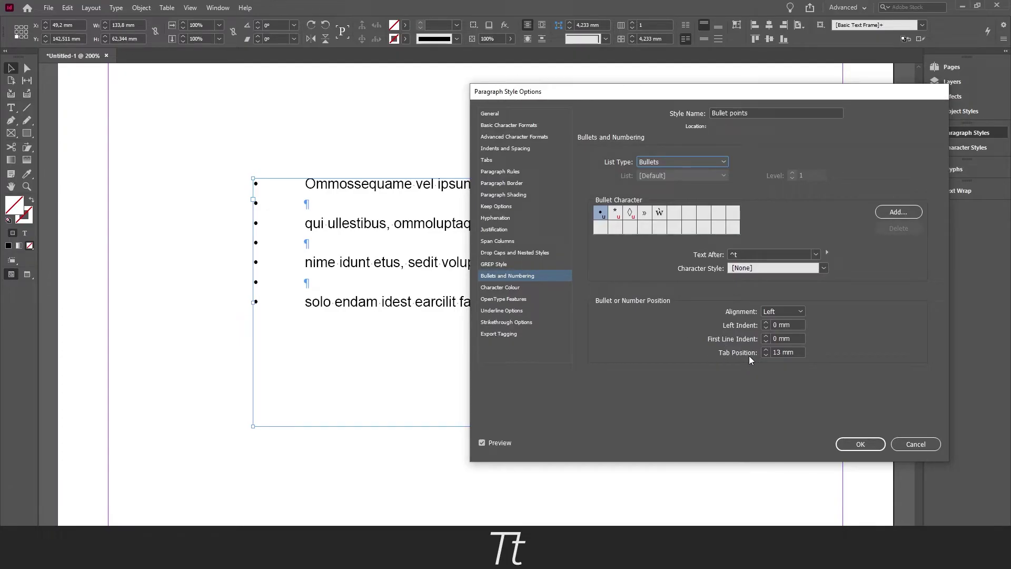
pyautogui.click(766, 355)
pyautogui.click(766, 355)
pyautogui.click(766, 355)
pyautogui.click(766, 355)
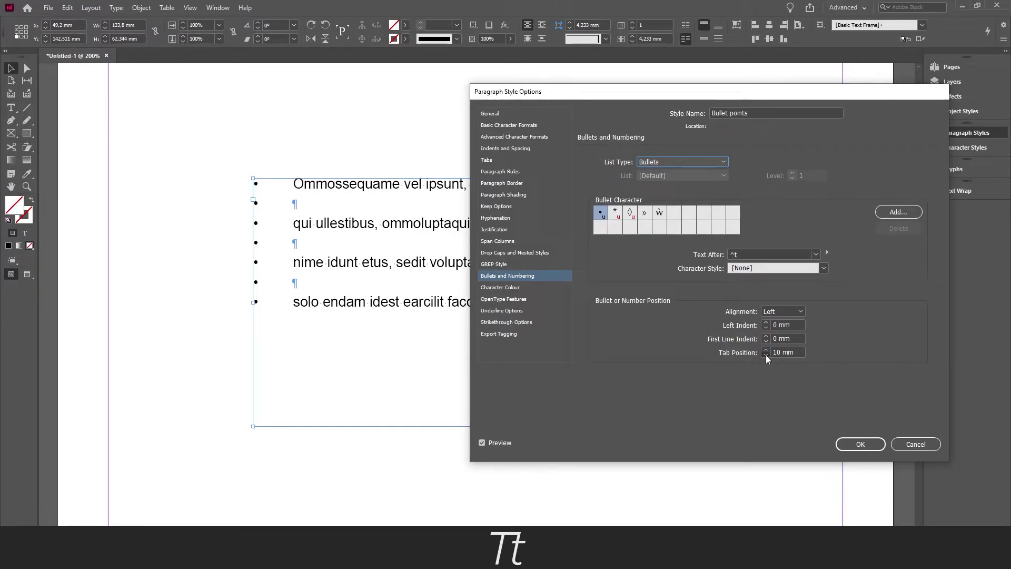
pyautogui.click(766, 355)
pyautogui.click(766, 355)
pyautogui.click(766, 355)
pyautogui.click(766, 355)
pyautogui.click(766, 356)
pyautogui.click(766, 355)
pyautogui.click(766, 355)
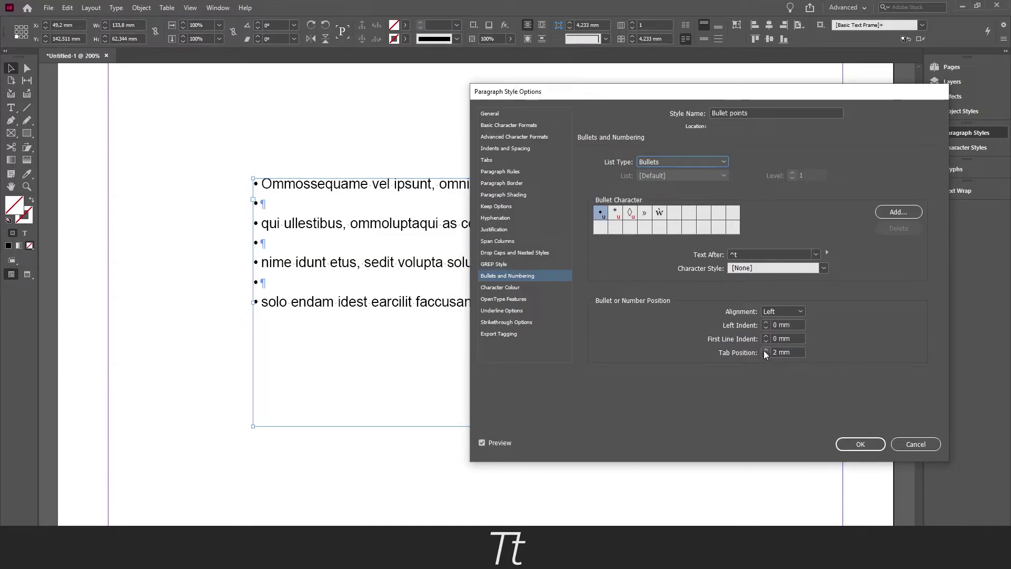
pyautogui.click(765, 350)
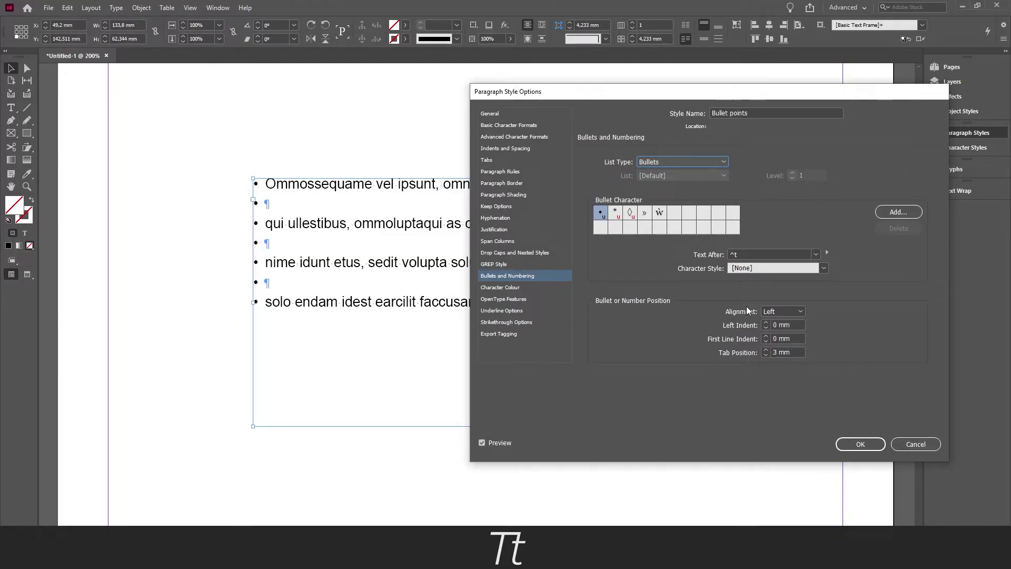
# - Save the style and delete the empty bullet lines so four bulleted lines remain
pyautogui.click(862, 445)
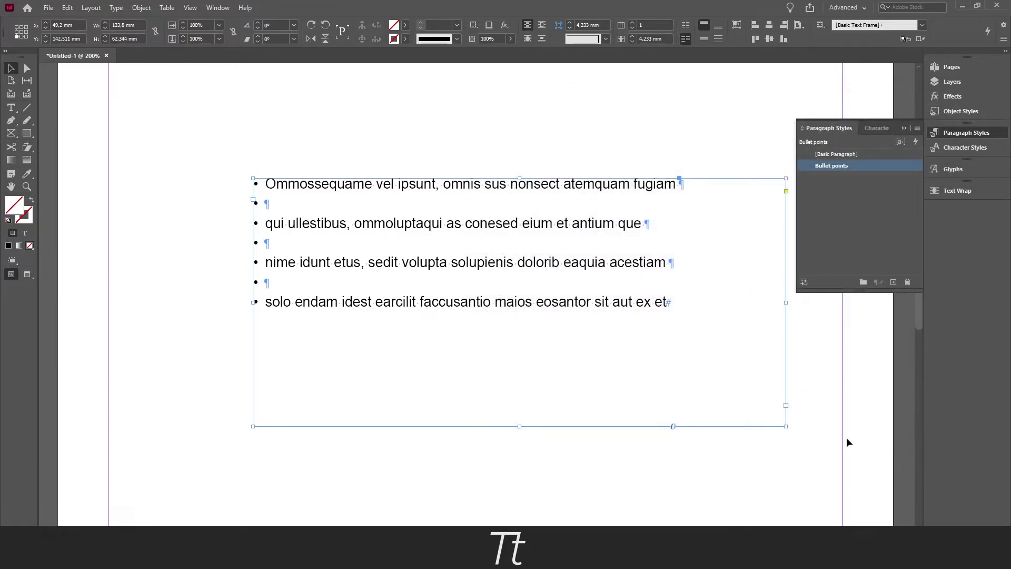
pyautogui.doubleClick(274, 206)
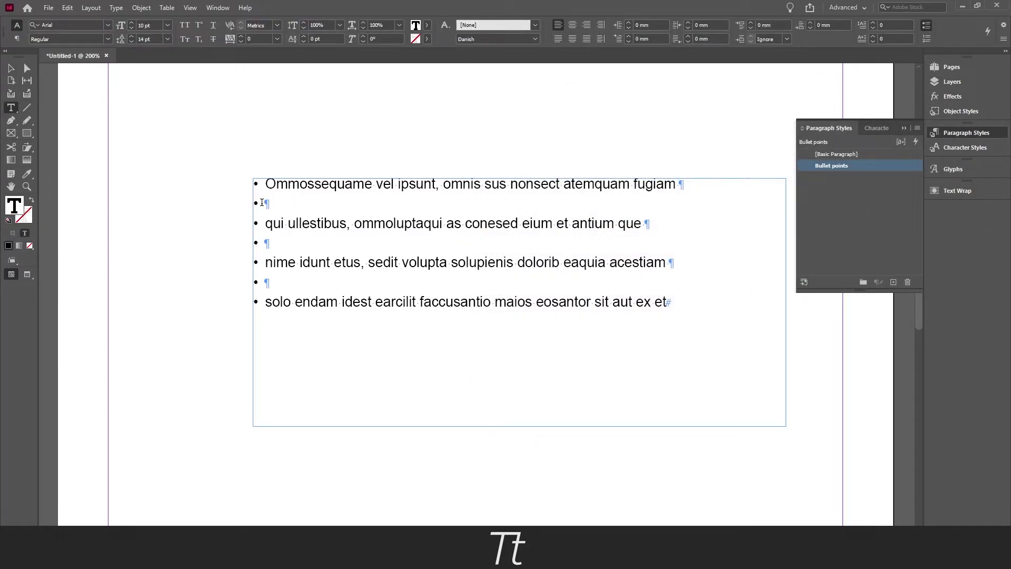
pyautogui.moveTo(265, 203); pyautogui.dragTo(270, 203)
pyautogui.press('BackSpace')
pyautogui.click(266, 224)
pyautogui.press('BackSpace')
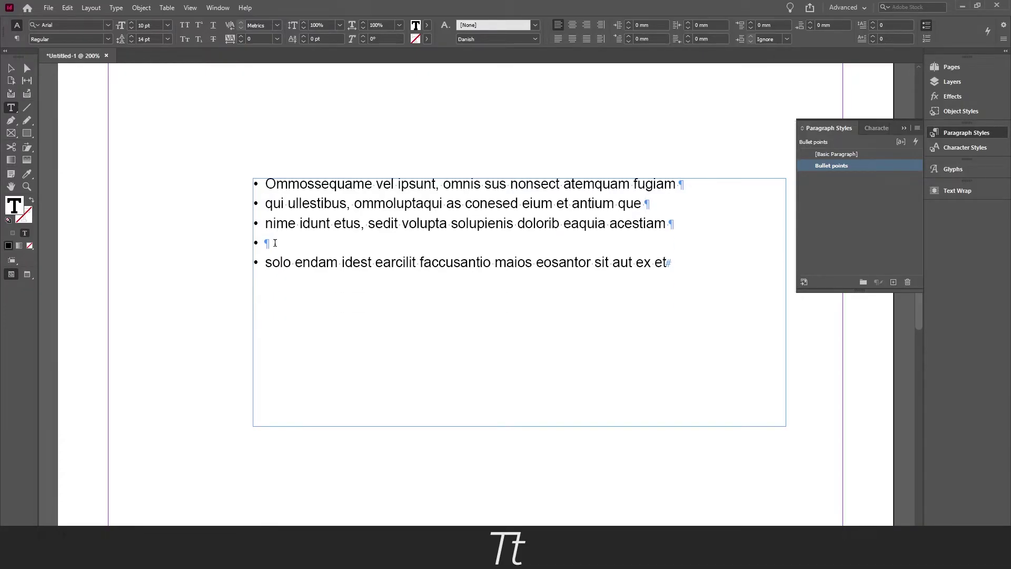
pyautogui.press('BackSpace')
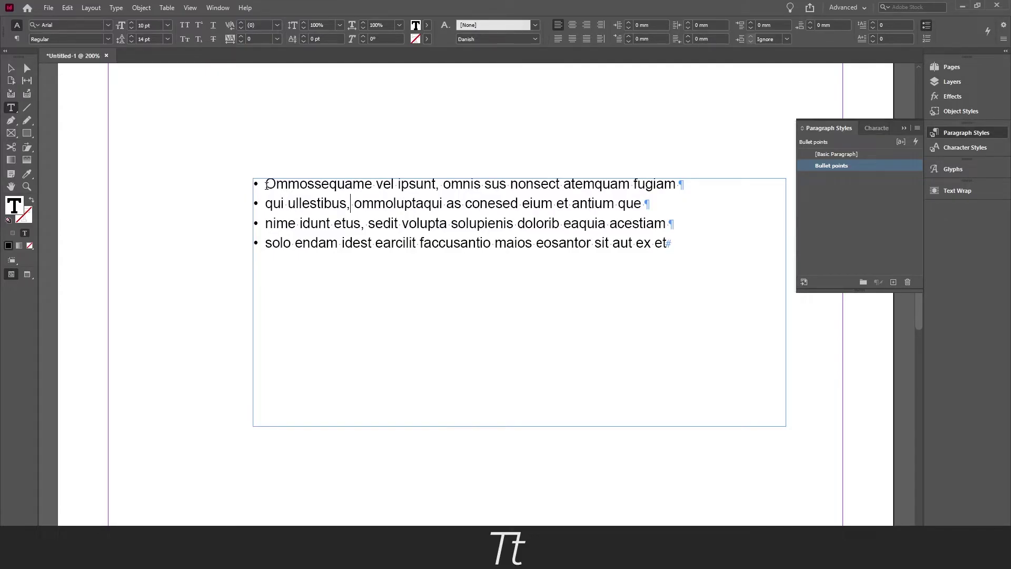
pyautogui.click(255, 186)
# - Add Arial's horizontal bar glyph to the Bullet Character choices of the Bullet points style
pyautogui.doubleClick(857, 165)
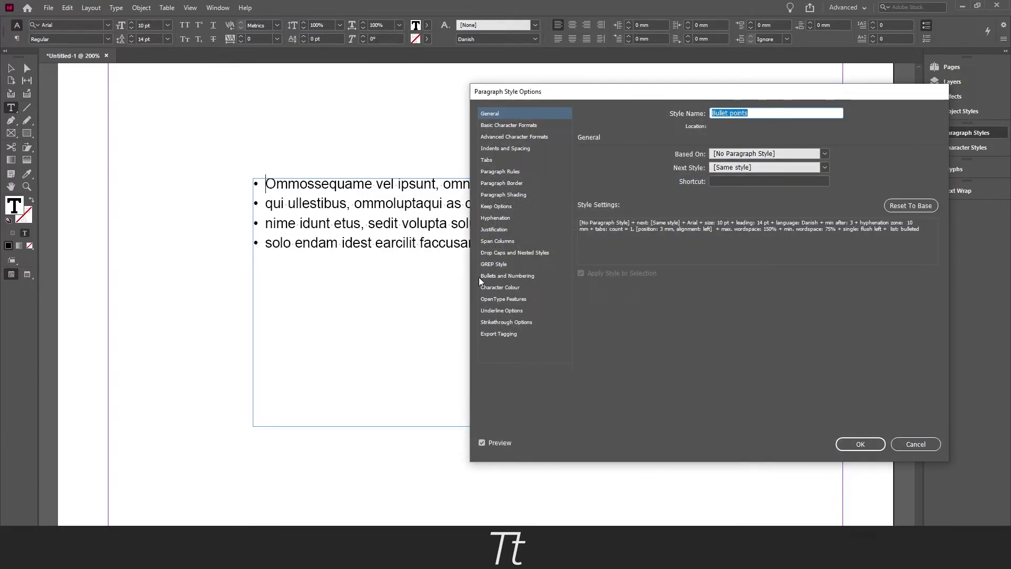
pyautogui.click(524, 276)
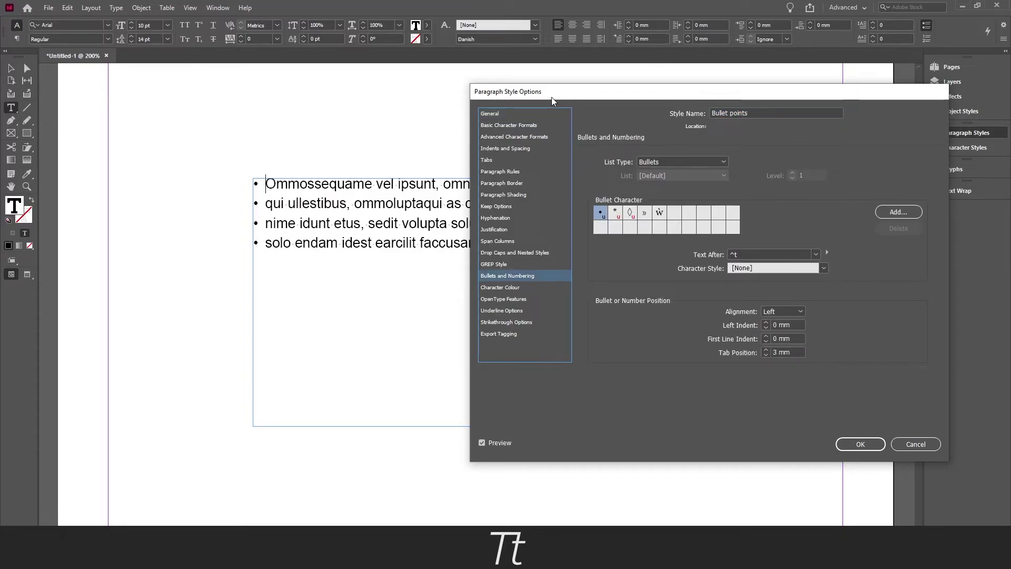
pyautogui.moveTo(551, 97); pyautogui.dragTo(501, 90)
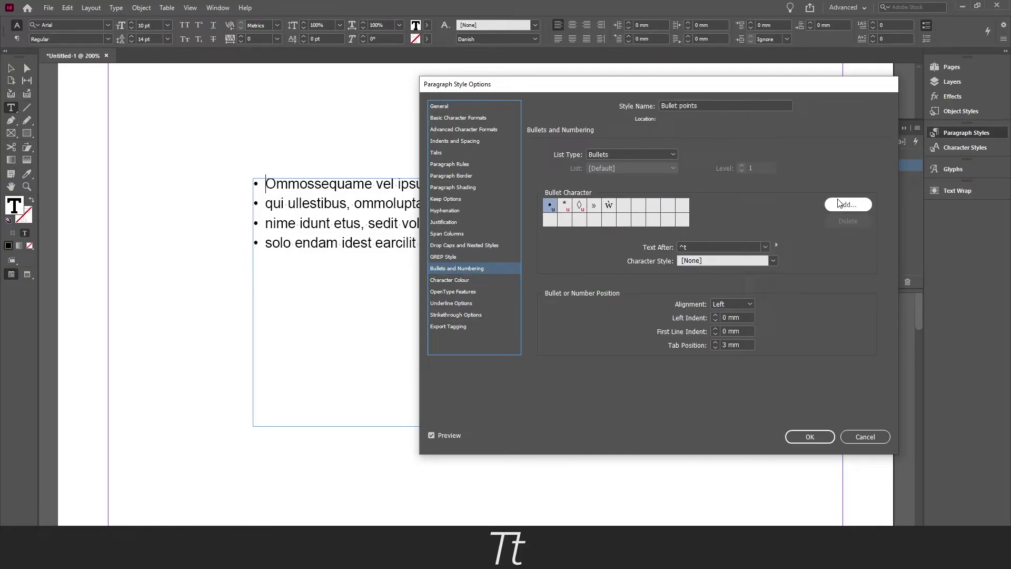
pyautogui.click(850, 205)
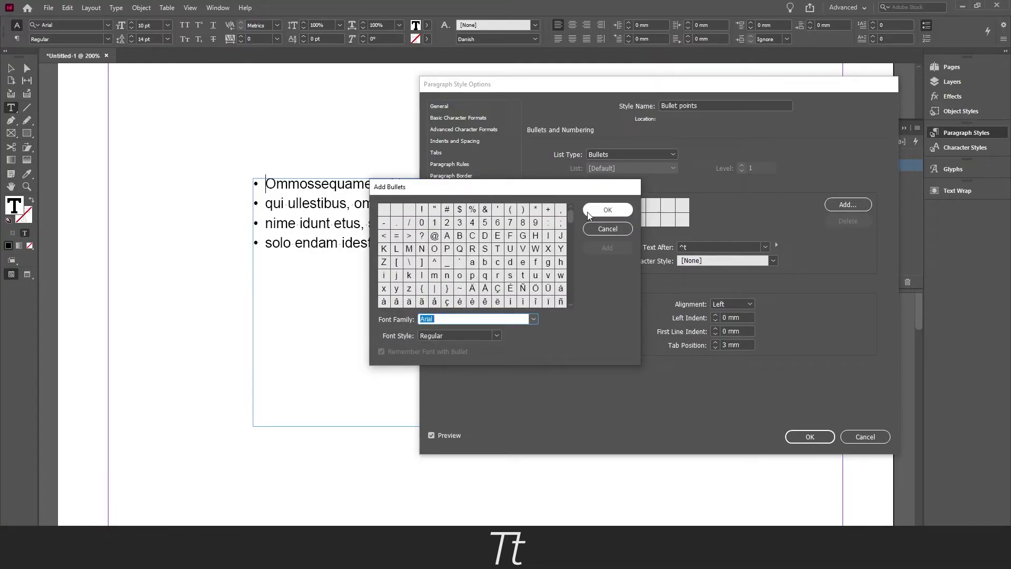
pyautogui.moveTo(570, 215); pyautogui.dragTo(570, 220)
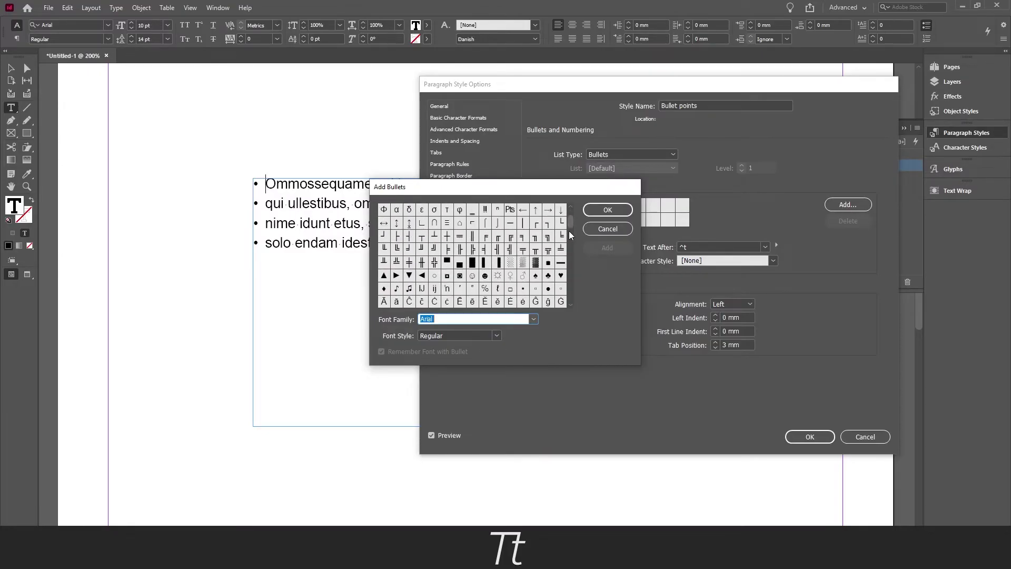
pyautogui.click(561, 263)
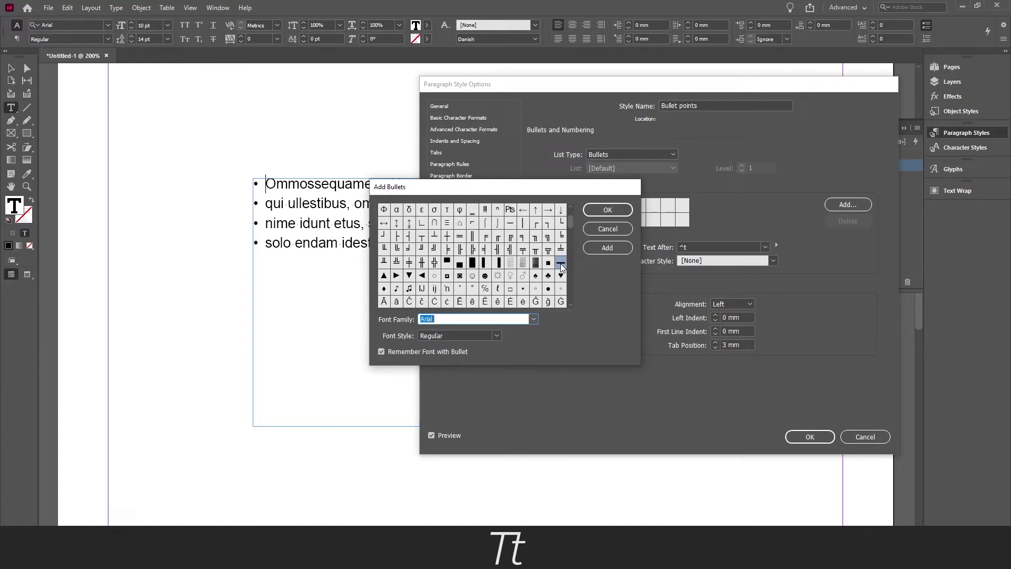
pyautogui.click(561, 266)
pyautogui.click(608, 211)
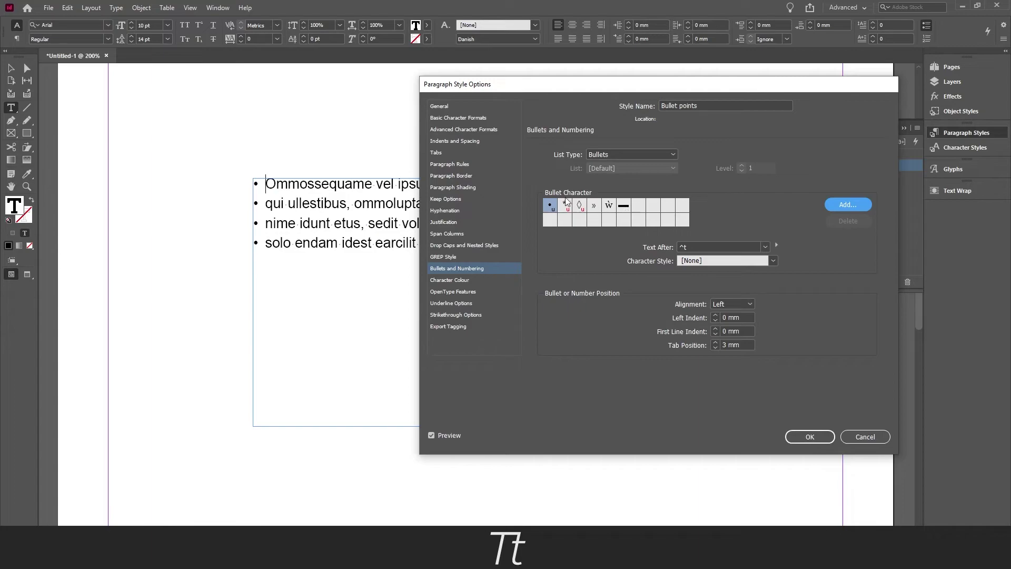
# - Choose the horizontal bar as the bullet, set Tab Position to 6 mm, and save
pyautogui.click(625, 207)
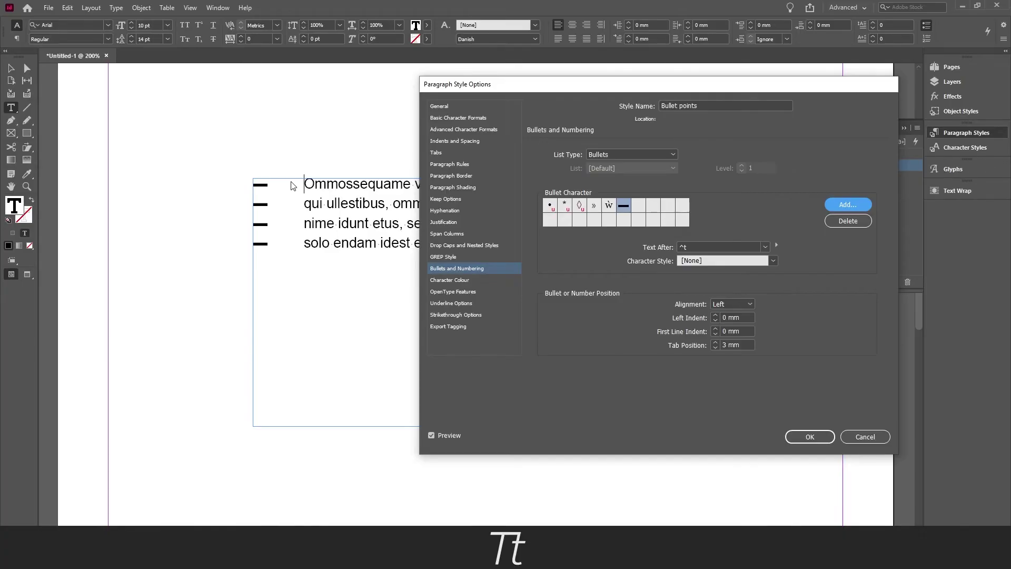
pyautogui.click(715, 343)
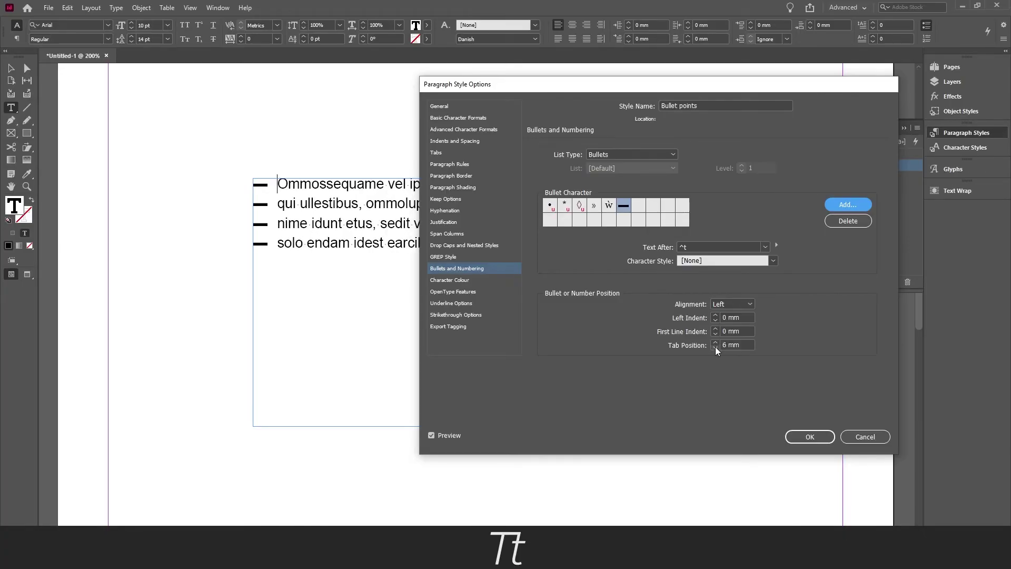
pyautogui.click(716, 347)
pyautogui.click(709, 380)
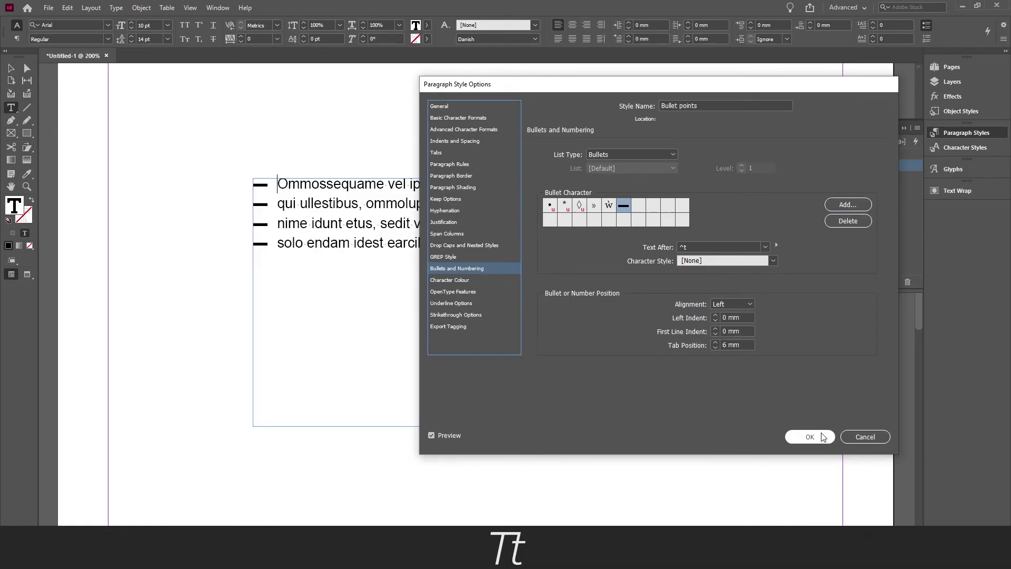
pyautogui.click(806, 435)
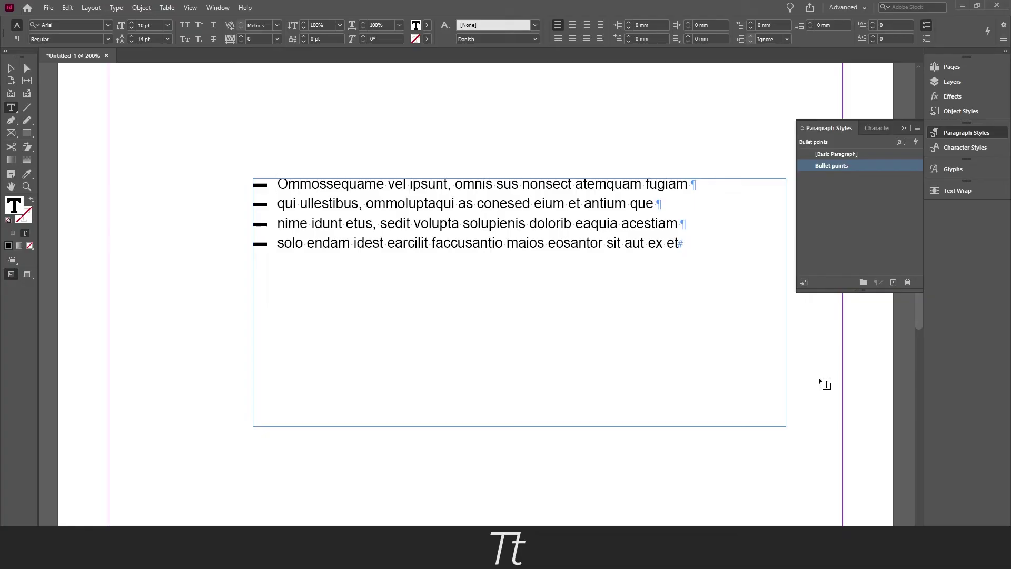
pyautogui.press('Escape')
pyautogui.click(275, 152)
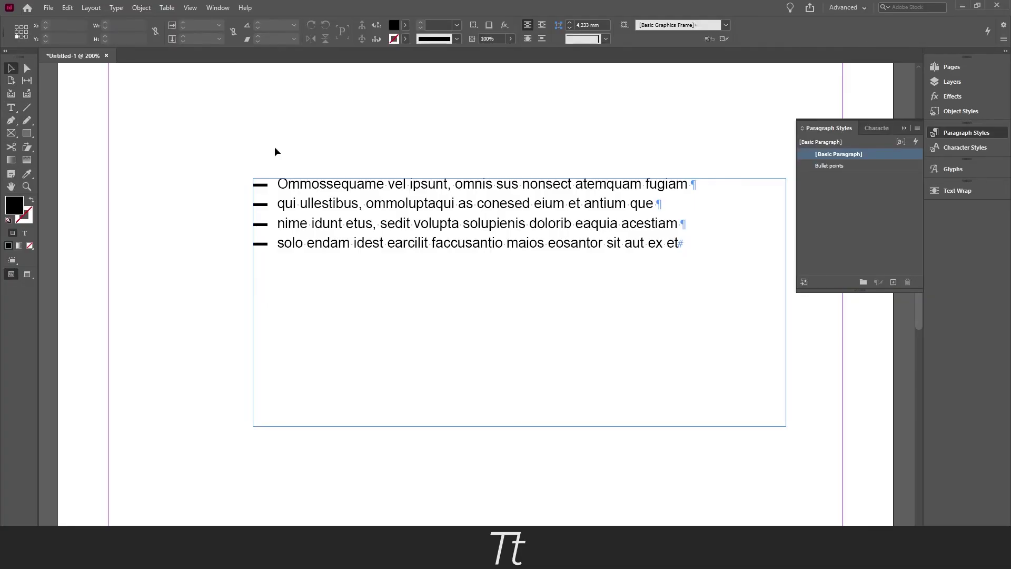